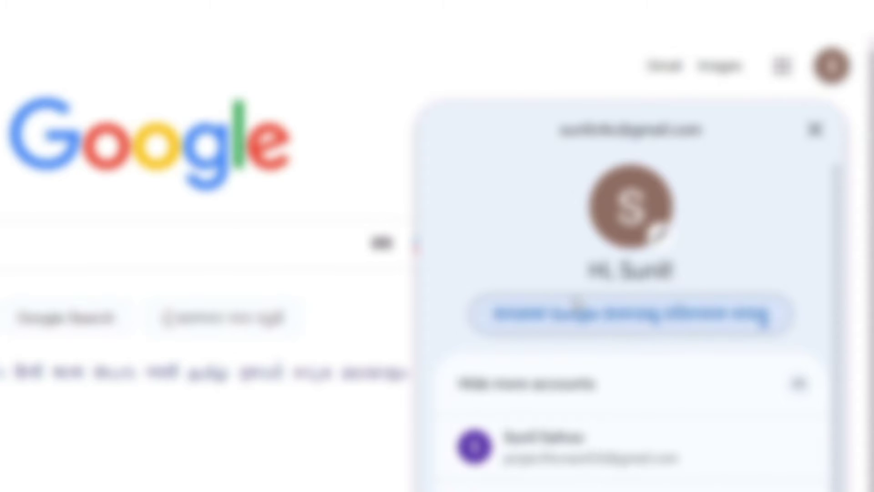
# Go to Manage your Google Account and find the web language setting under Personal info
pyautogui.click(575, 301)
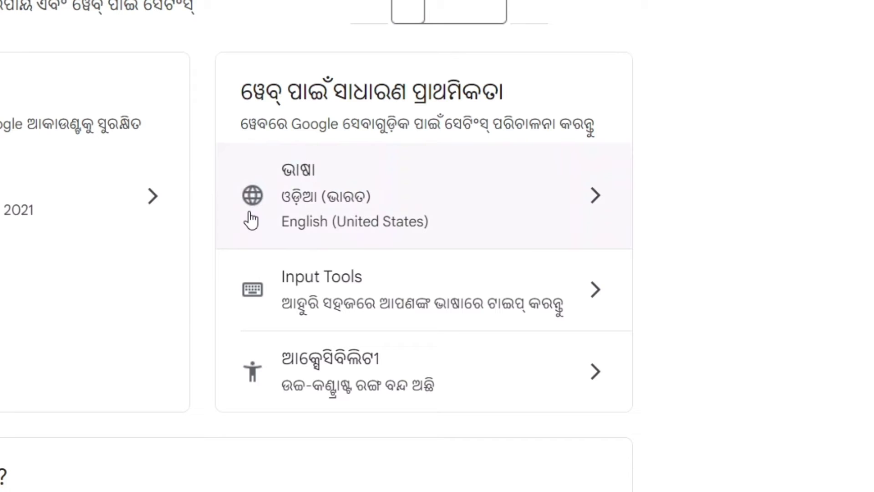
# Open the Language row to review Odia, English (United States) and Hindi
pyautogui.click(455, 220)
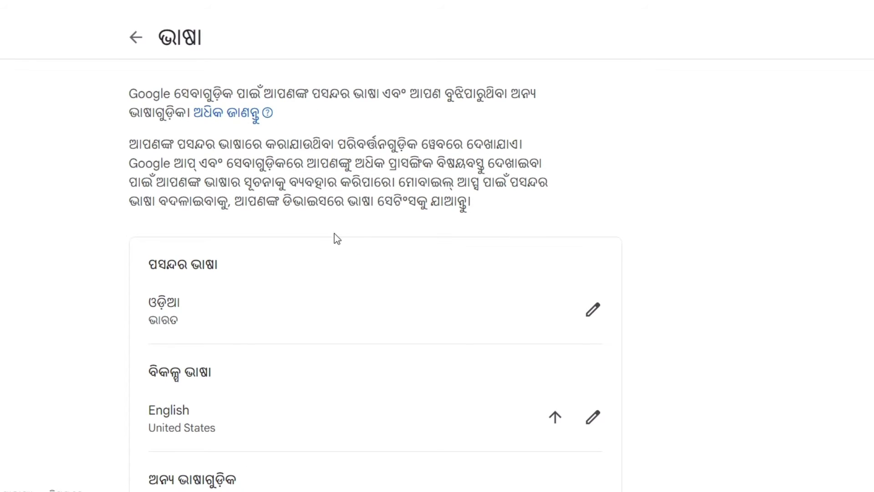
pyautogui.scroll(-3, 334, 235)
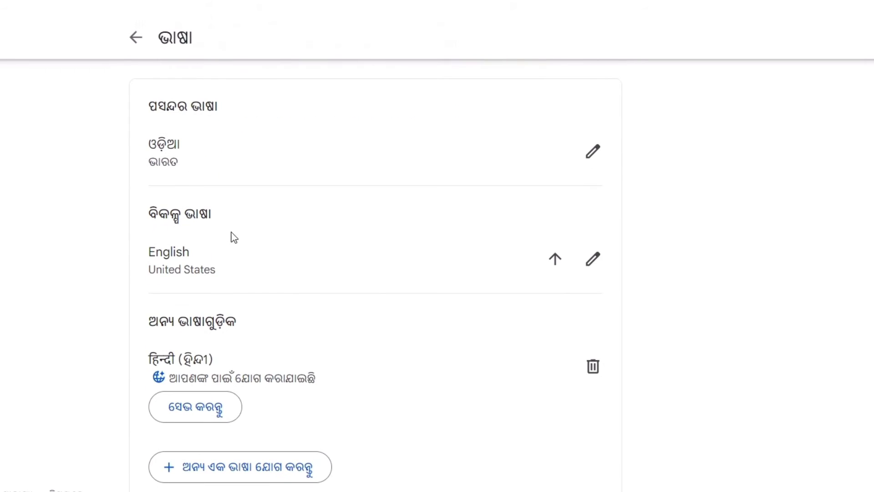
pyautogui.scroll(2, 229, 236)
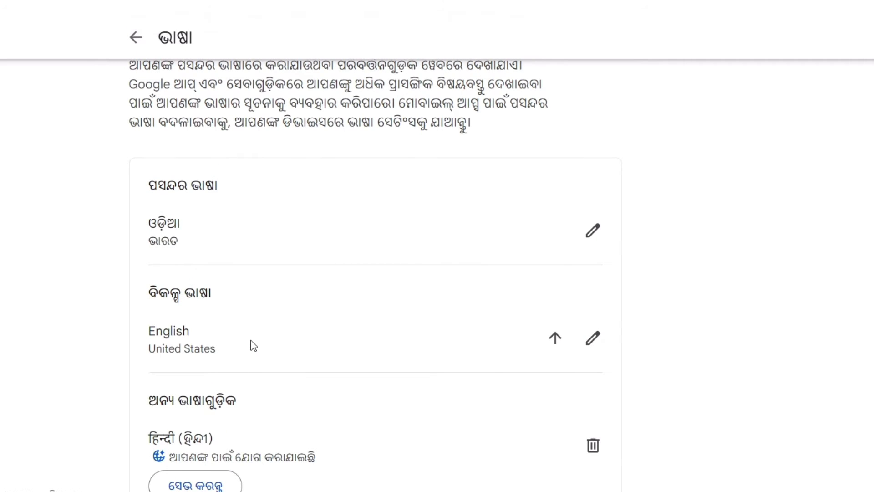
pyautogui.scroll(2, 178, 196)
pyautogui.scroll(-2, 186, 205)
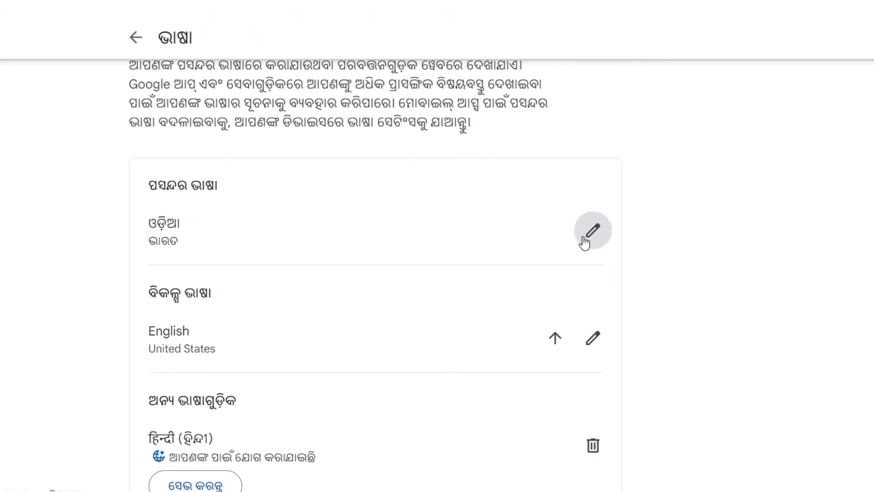
# Replace the preferred language Odia with English (India) and save
pyautogui.click(589, 234)
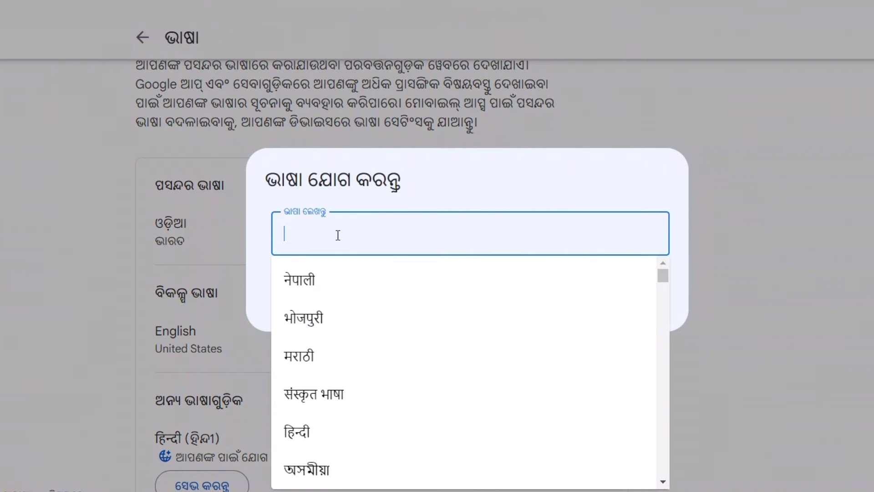
pyautogui.write('en')
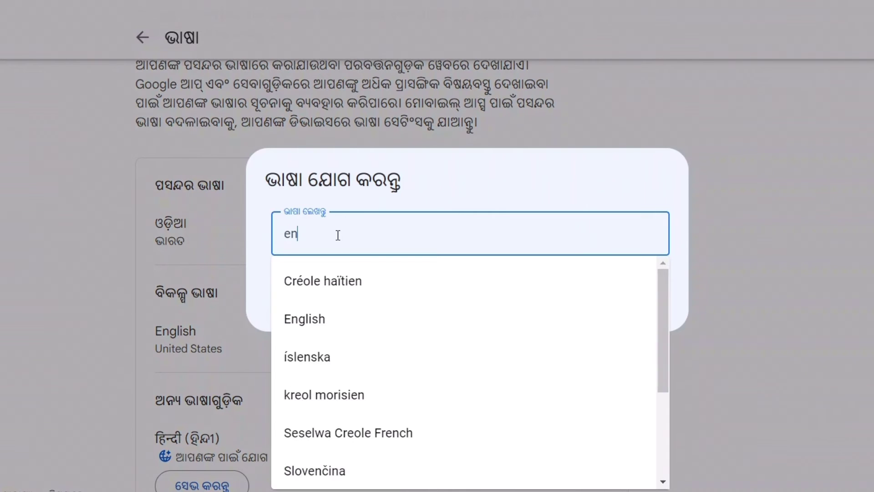
pyautogui.write('gil')
pyautogui.press('BackSpace')
pyautogui.press('BackSpace')
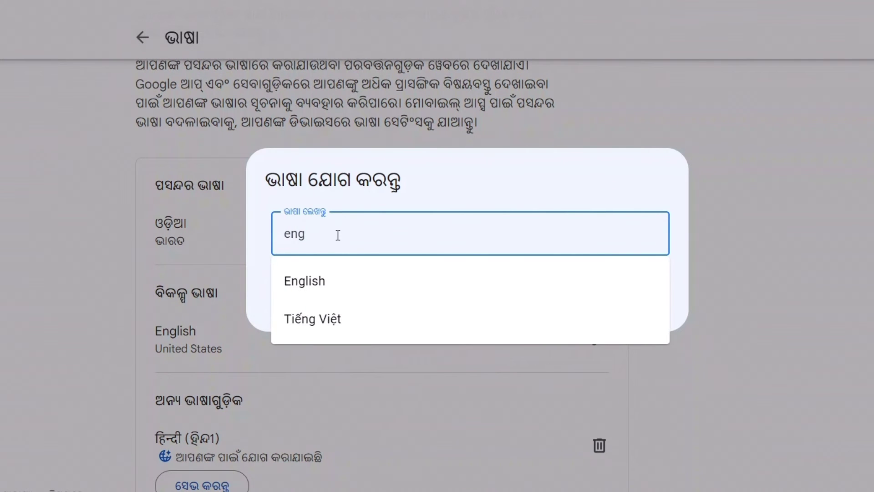
pyautogui.write('l')
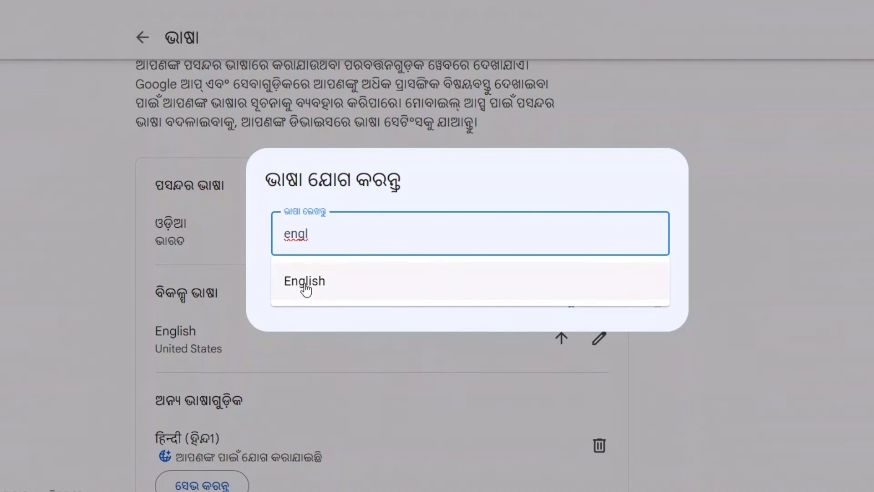
pyautogui.click(305, 288)
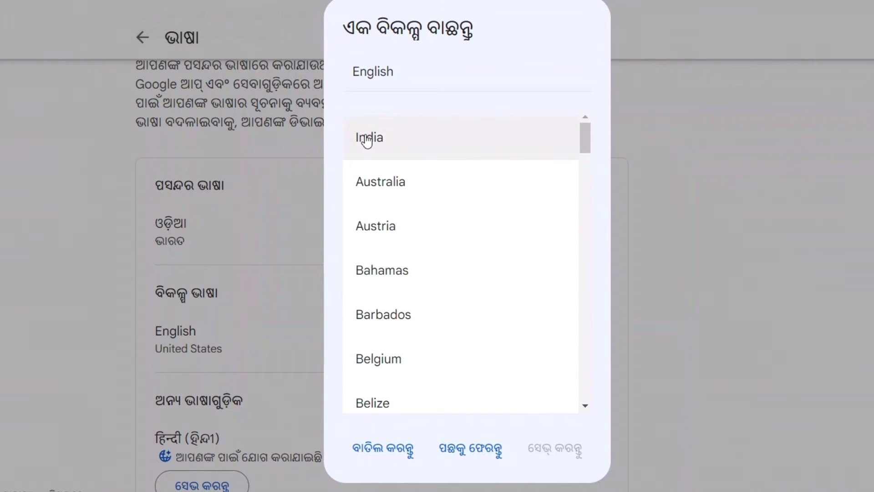
pyautogui.click(362, 141)
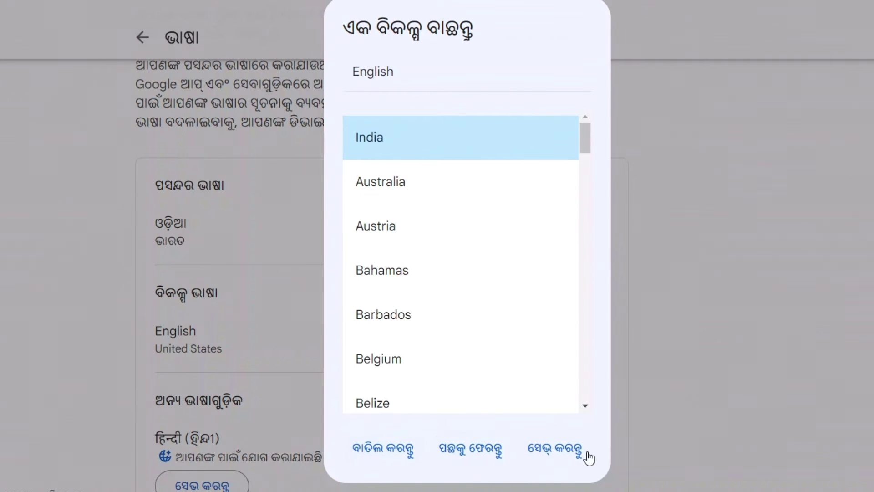
pyautogui.click(562, 450)
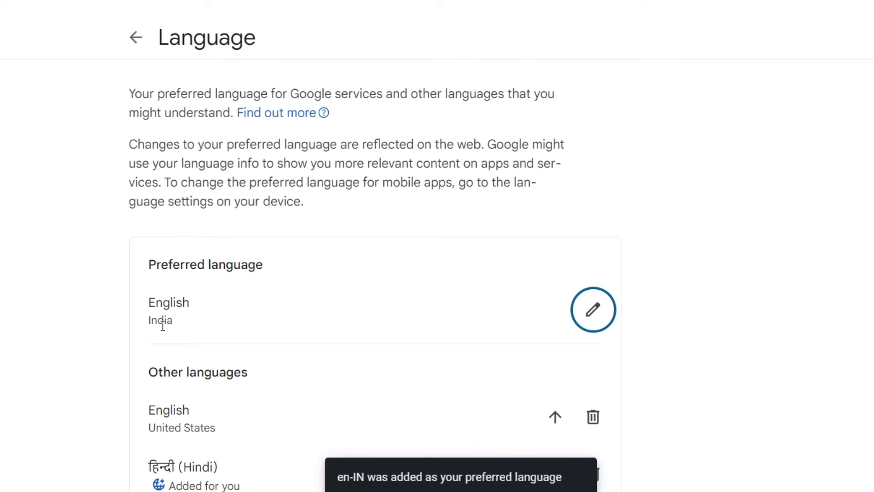
pyautogui.scroll(-2, 137, 130)
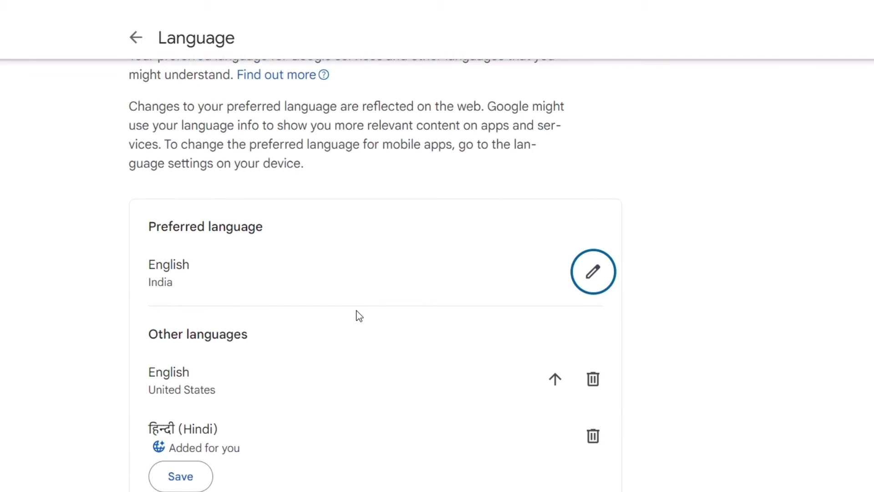
pyautogui.scroll(1, 349, 316)
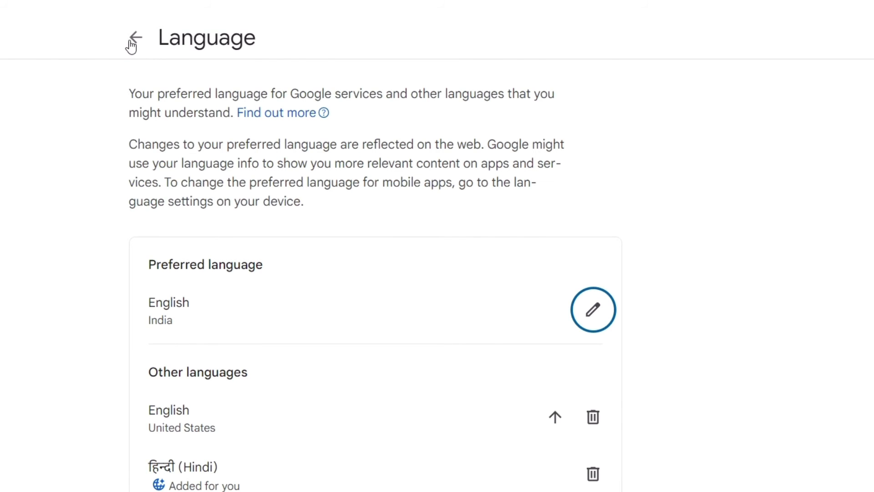
# In the second tab, reach Google Account Personal info, showing English (India) as language
pyautogui.click(174, 13)
pyautogui.click(55, 11)
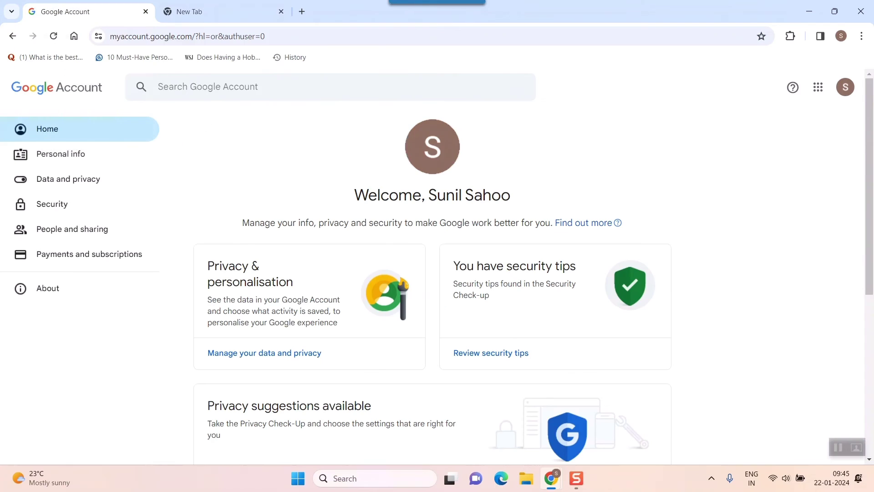
pyautogui.click(208, 13)
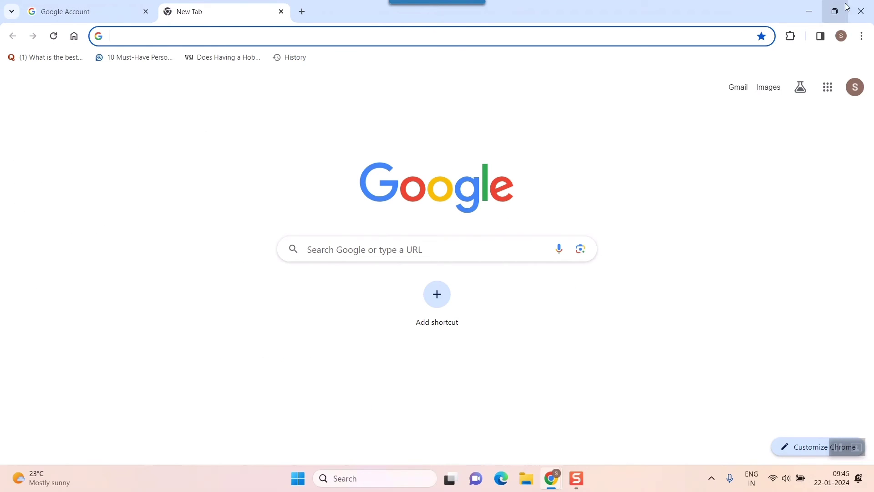
pyautogui.click(329, 250)
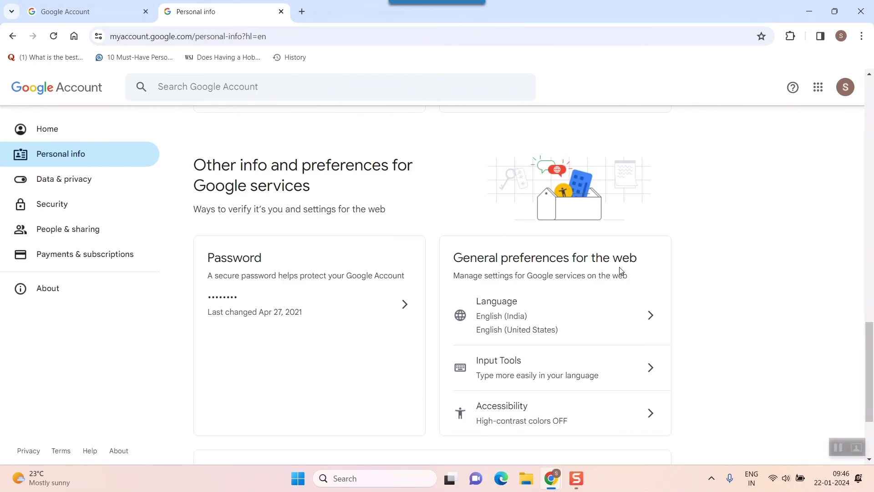
pyautogui.scroll(-1, 621, 271)
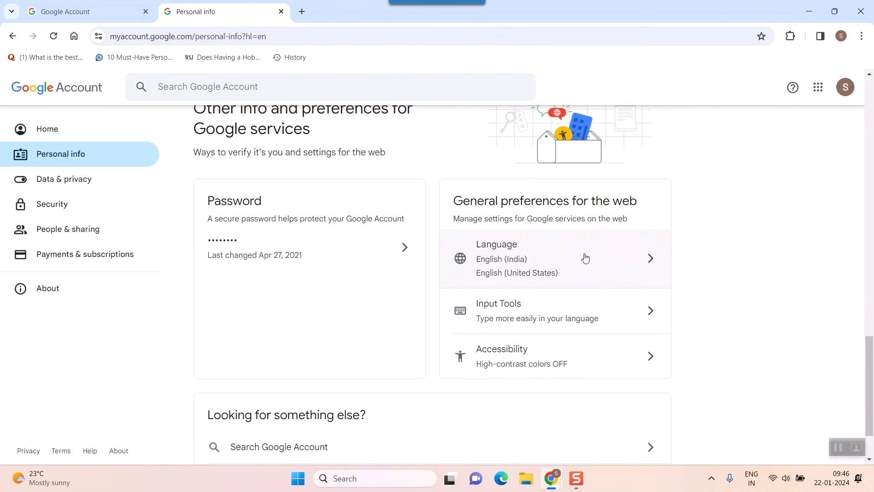
# Open the Language page to confirm English (India) is preferred over English (United States)
pyautogui.click(528, 266)
pyautogui.scroll(-2, 269, 308)
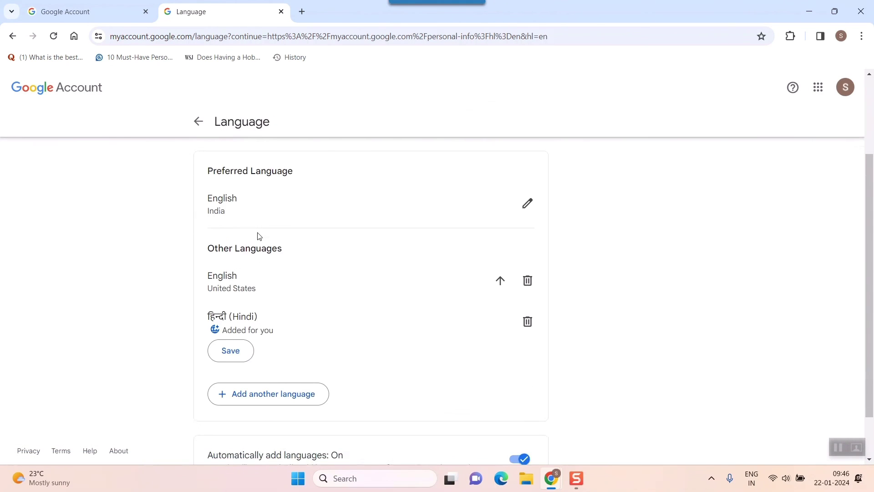
pyautogui.scroll(2, 257, 236)
pyautogui.scroll(-1, 307, 317)
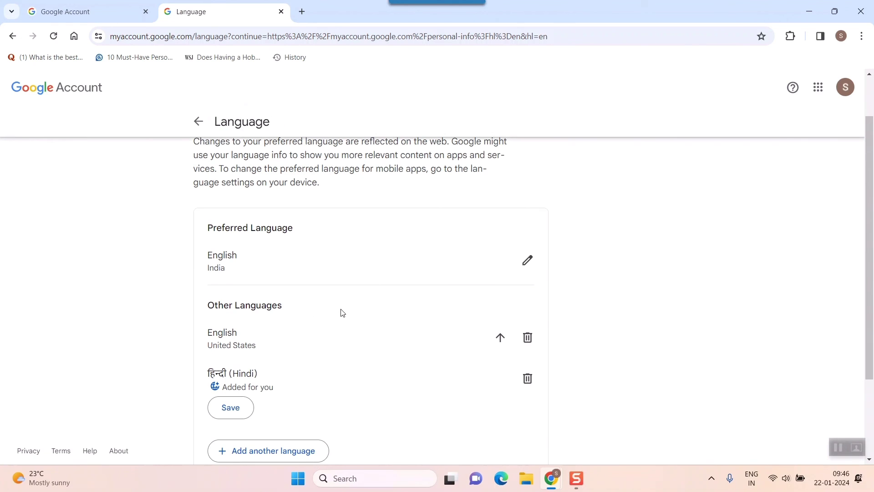